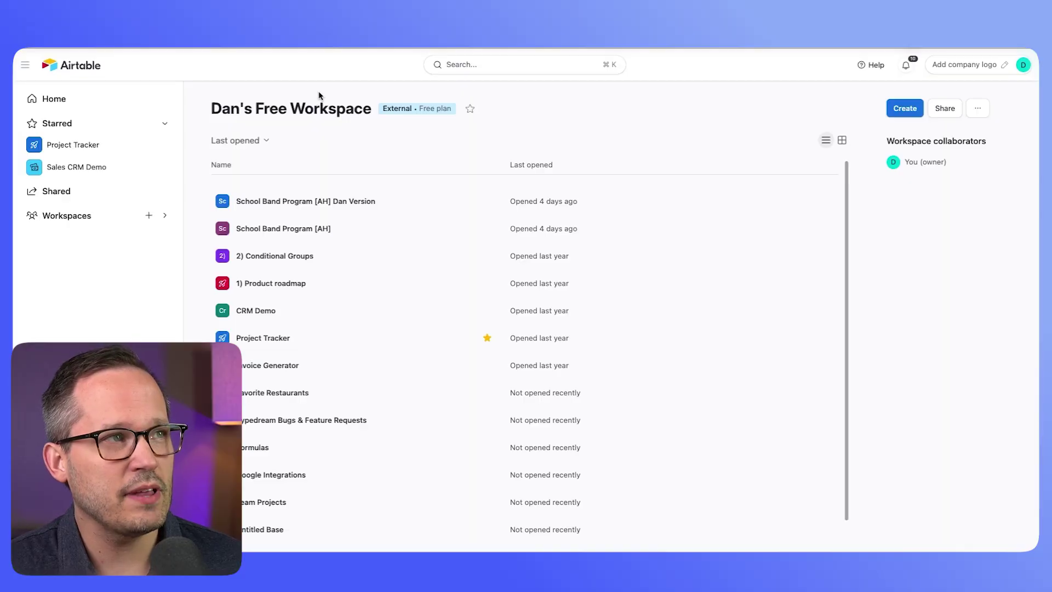
Check that Airtable AI, Omni, Internet access and early AI features are enabled in the organization's AI settings
left_click(977, 109)
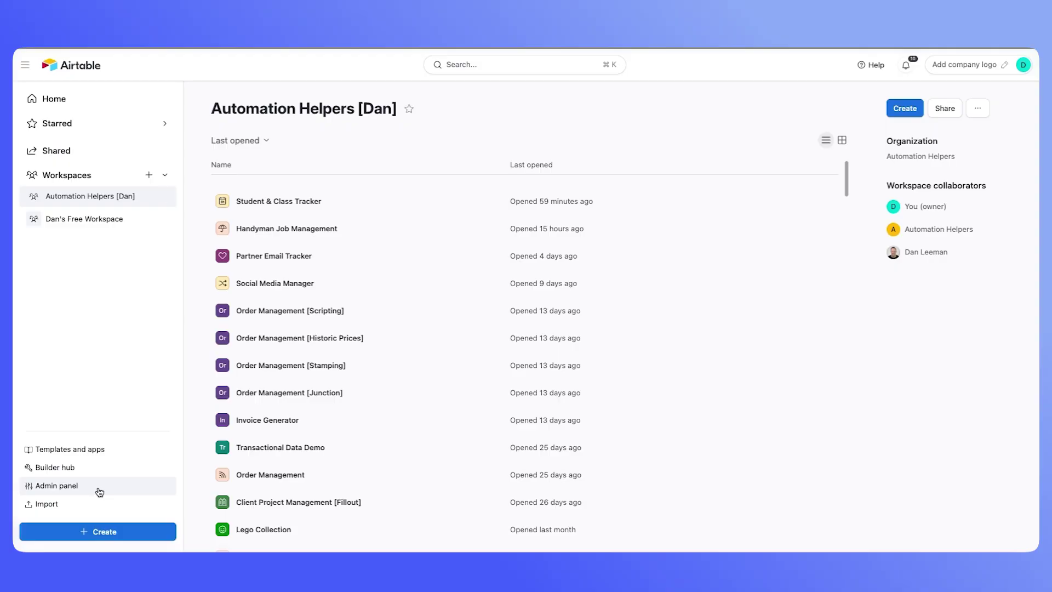
left_click(97, 486)
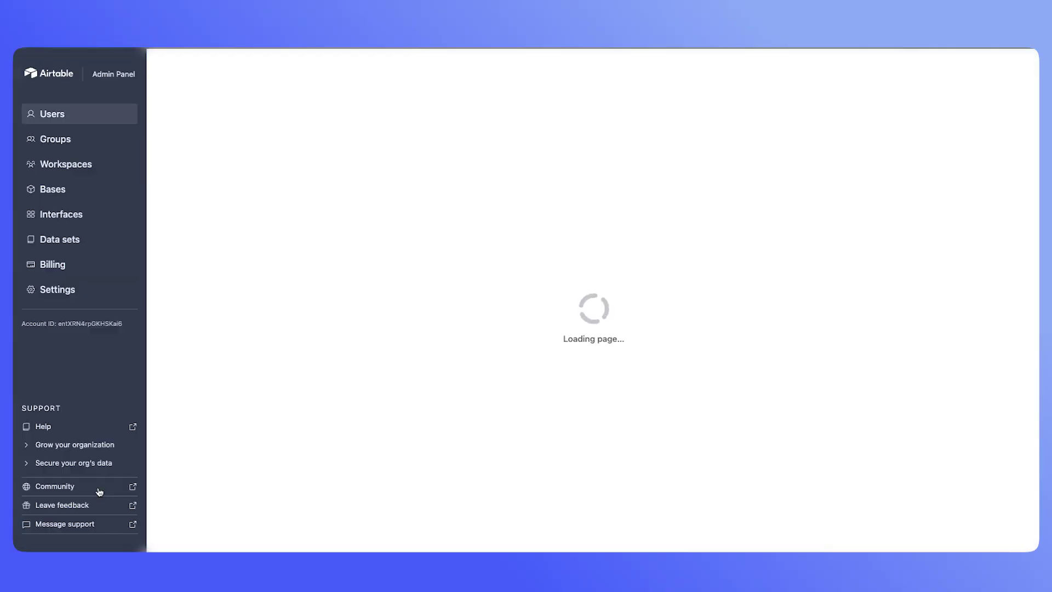
left_click(104, 291)
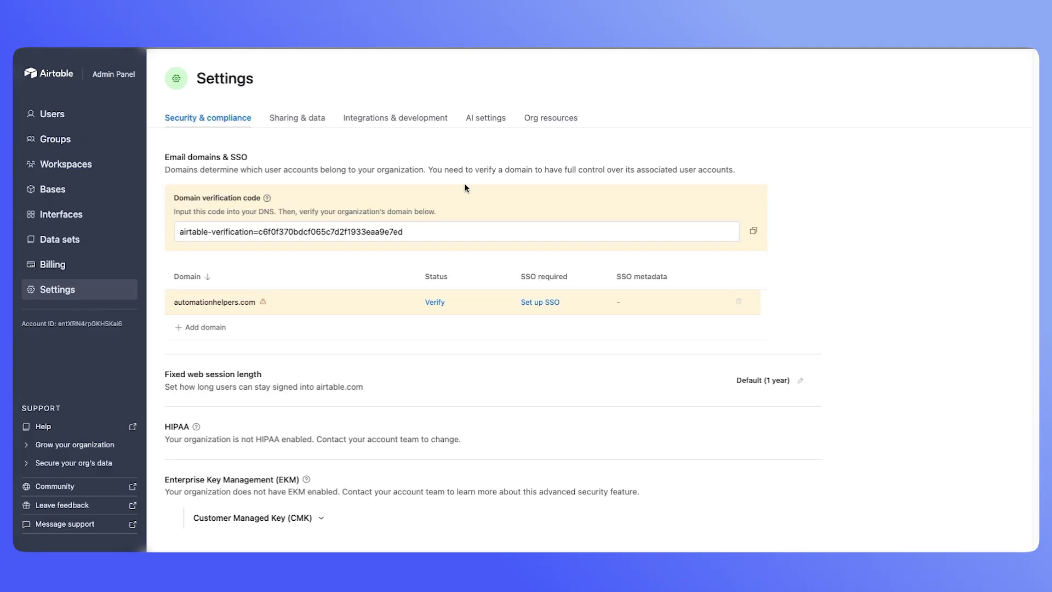
left_click(494, 119)
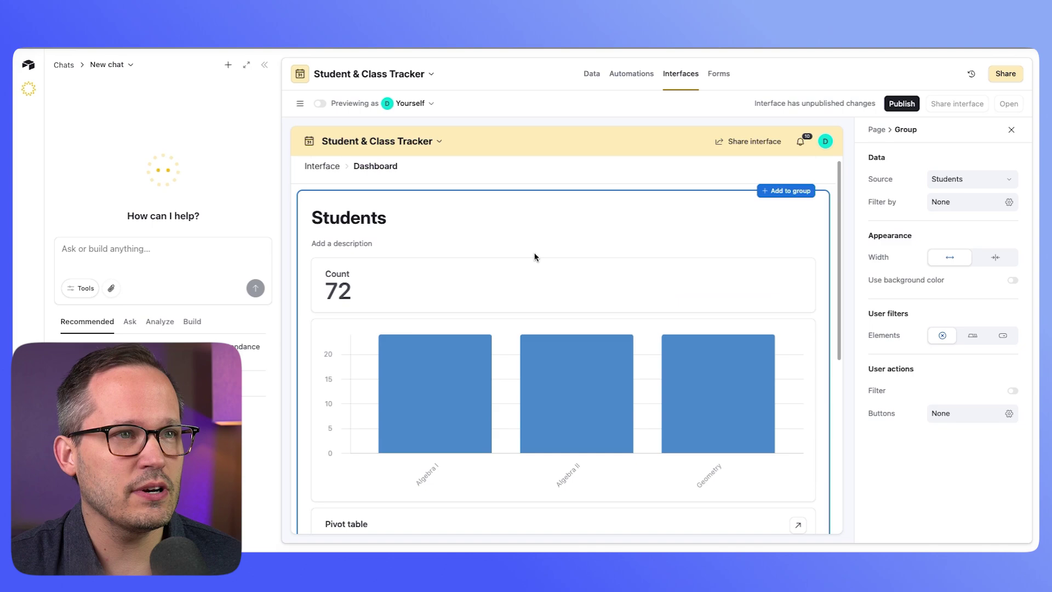
scroll(535, 256, "down", 5)
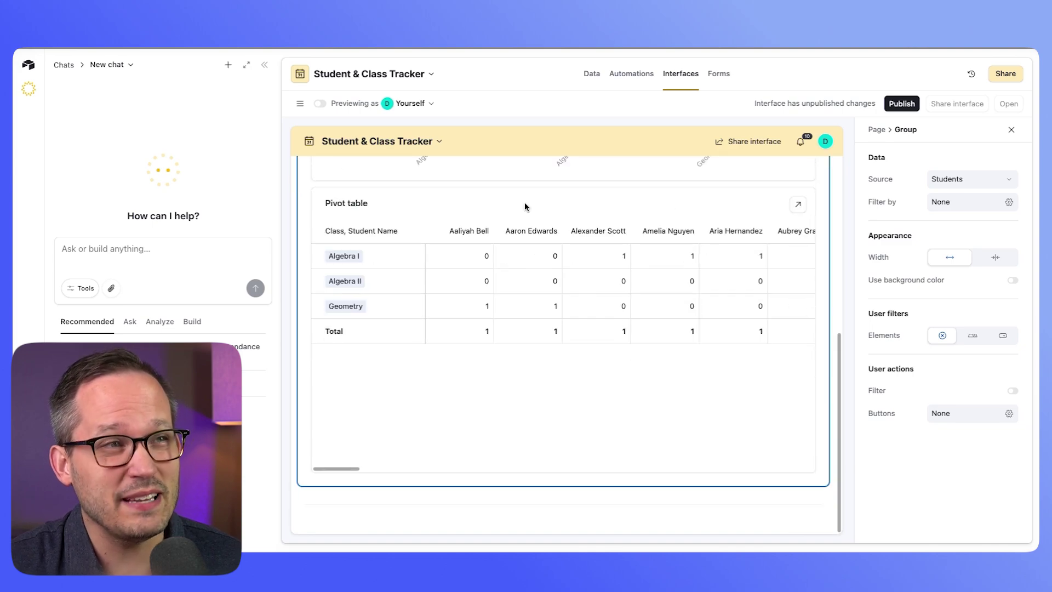
scroll(618, 359, "up", 5)
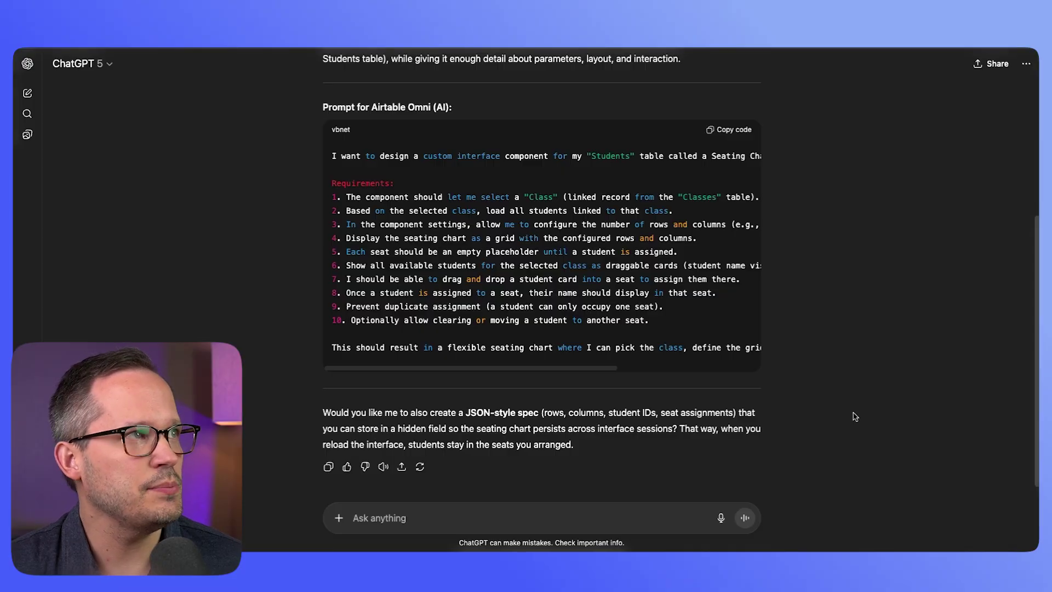
Copy ChatGPT's 'Prompt for Airtable Omni (AI)' block for the Seating Chart component
type("This")
left_click(744, 130)
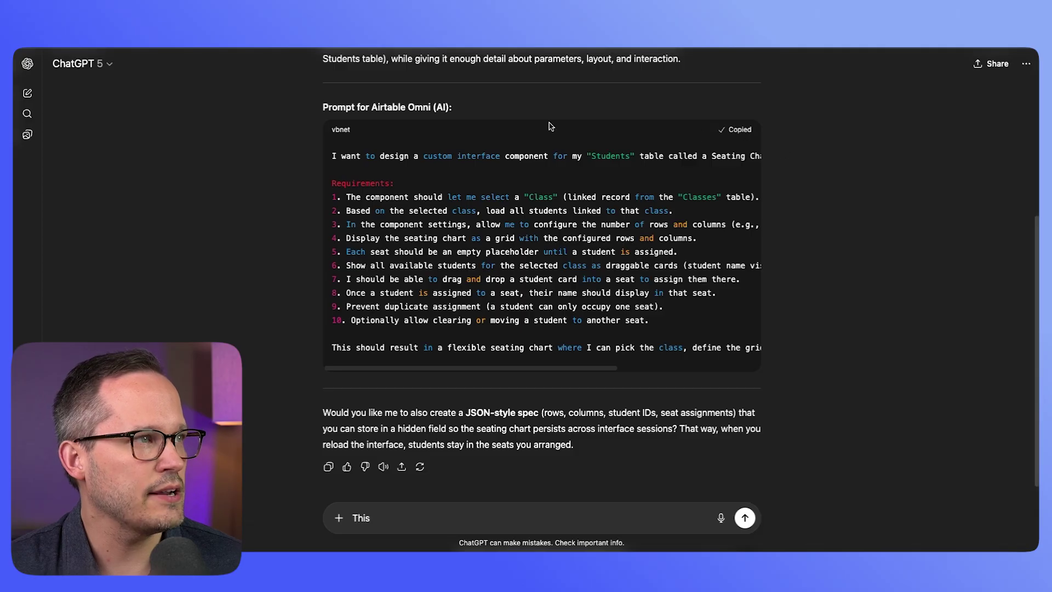
Back in Airtable, paste the Seating Chart prompt into the Omni chat to generate the component
key("super+Tab")
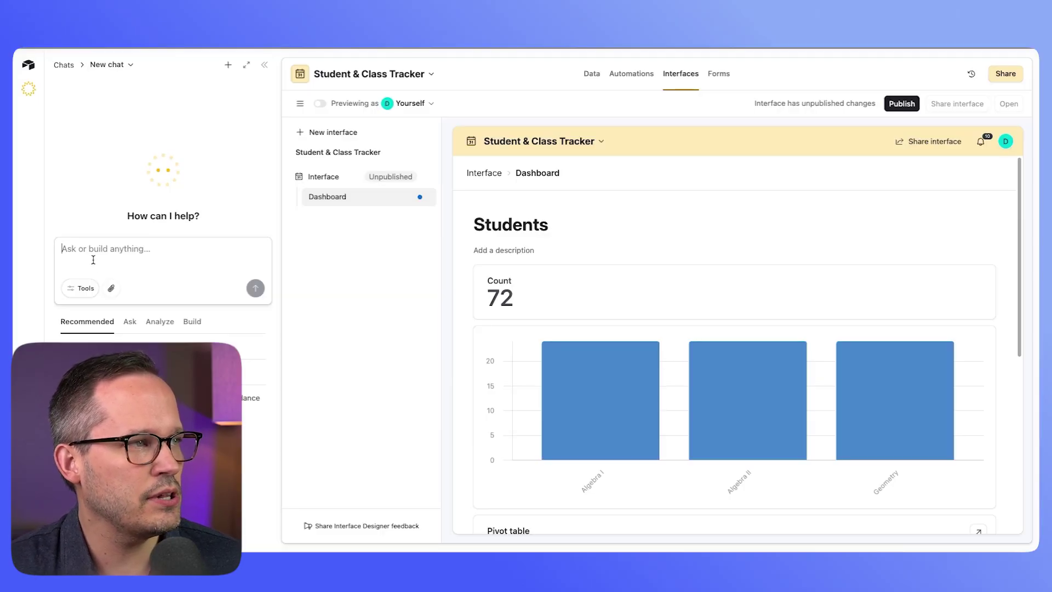
key("super+v")
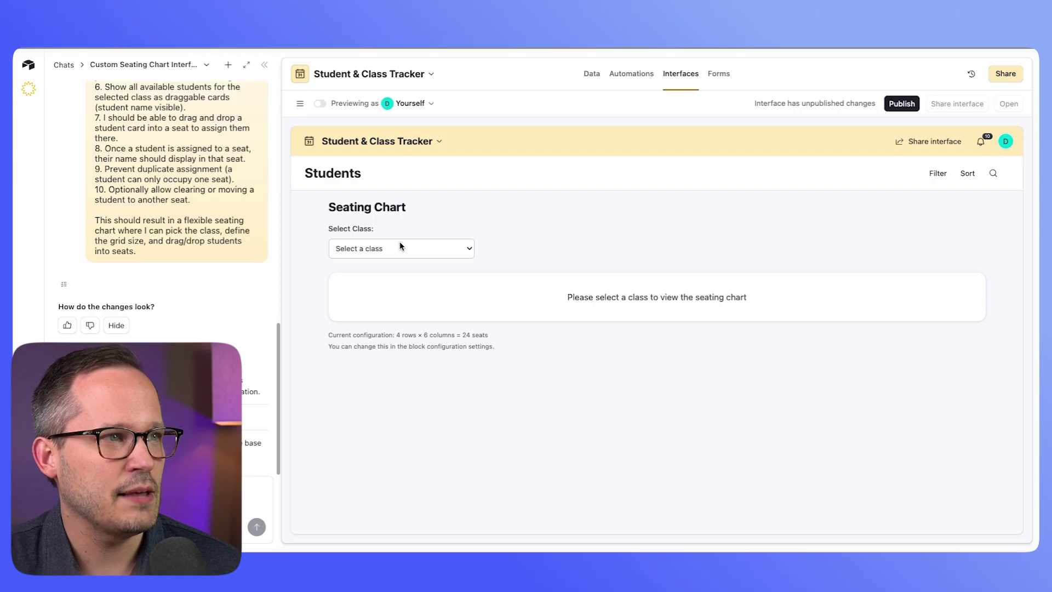
Select the Seating Chart component and cycle its class through Geometry, Algebra II, Algebra I, then Geometry
left_click(445, 253)
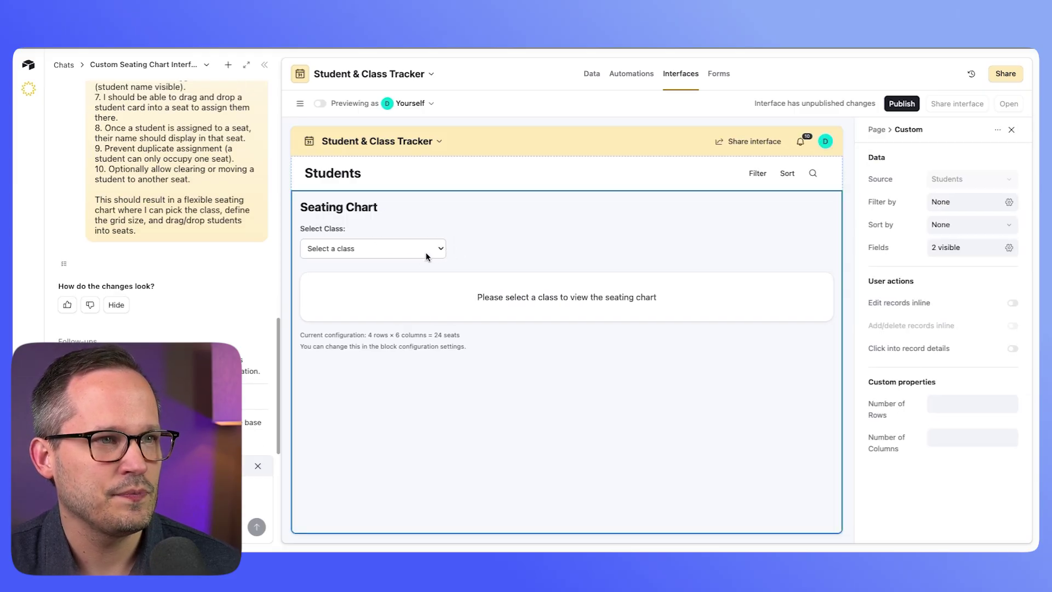
left_click(426, 252)
left_click(455, 327)
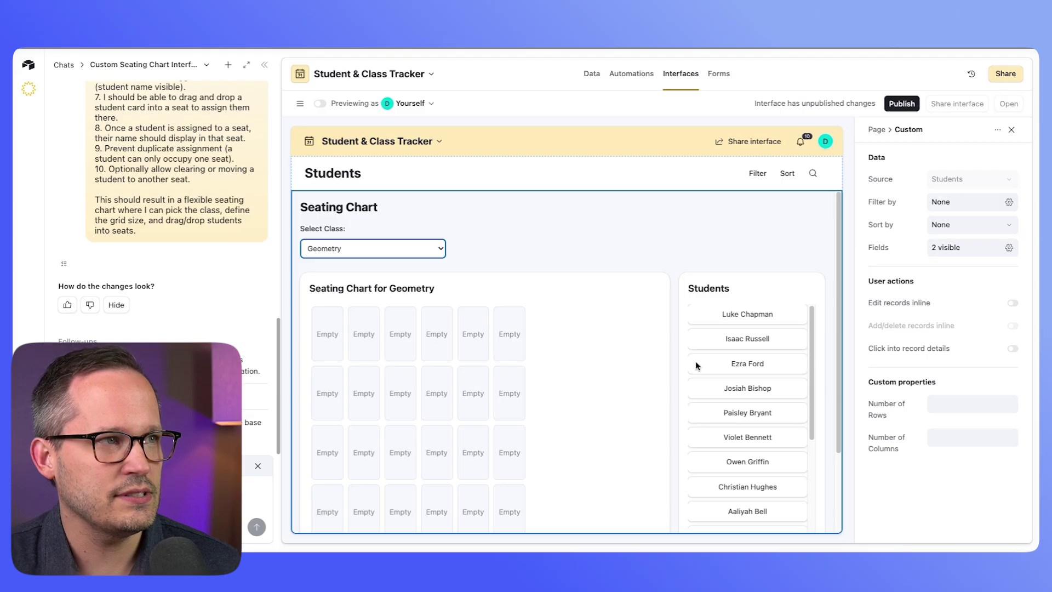
scroll(754, 369, "down", 2)
scroll(755, 369, "up", 2)
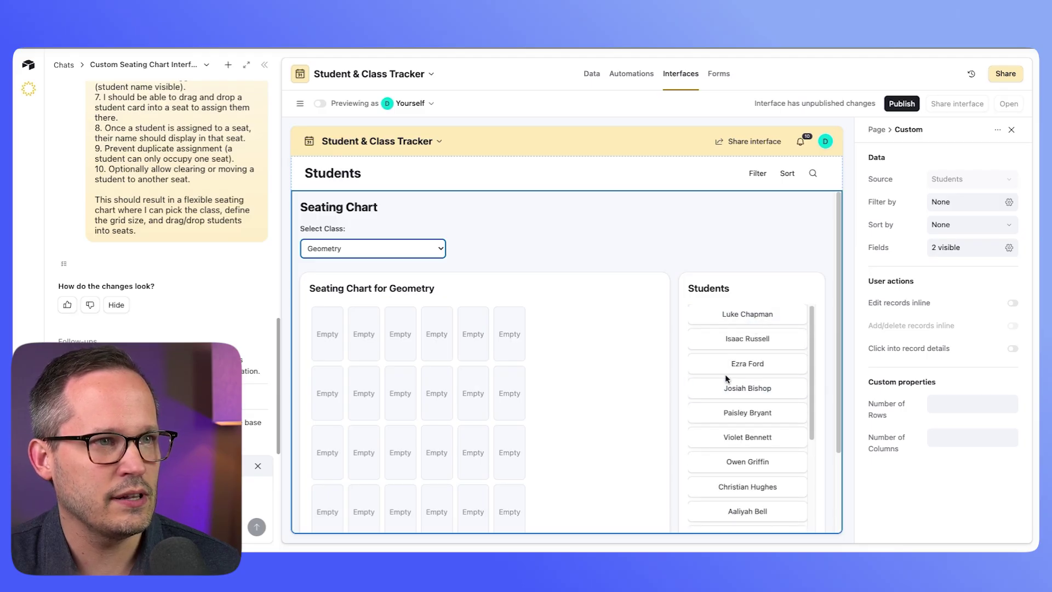
left_click(376, 264)
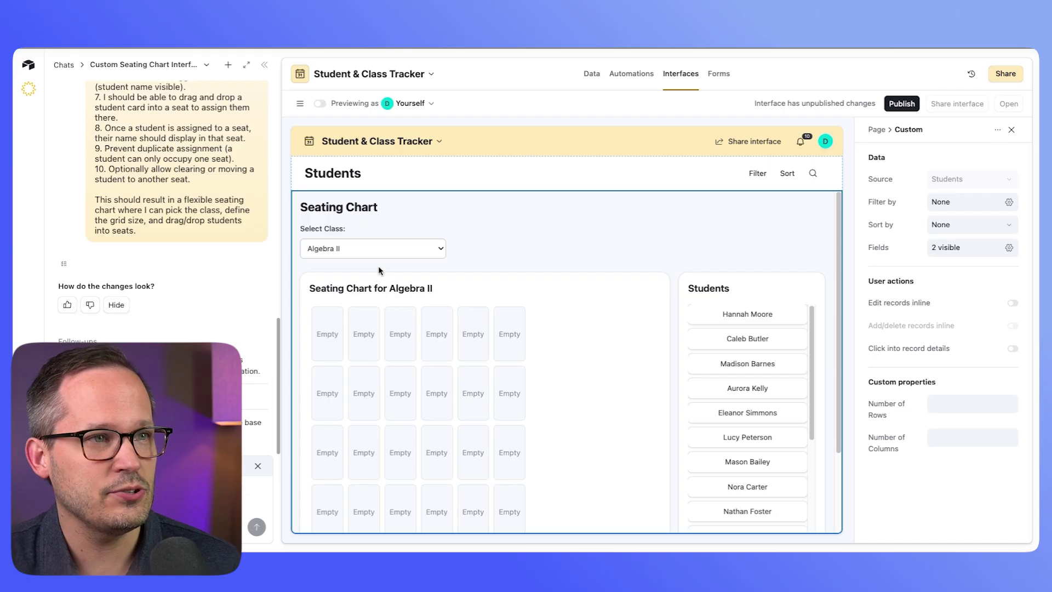
left_click(382, 253)
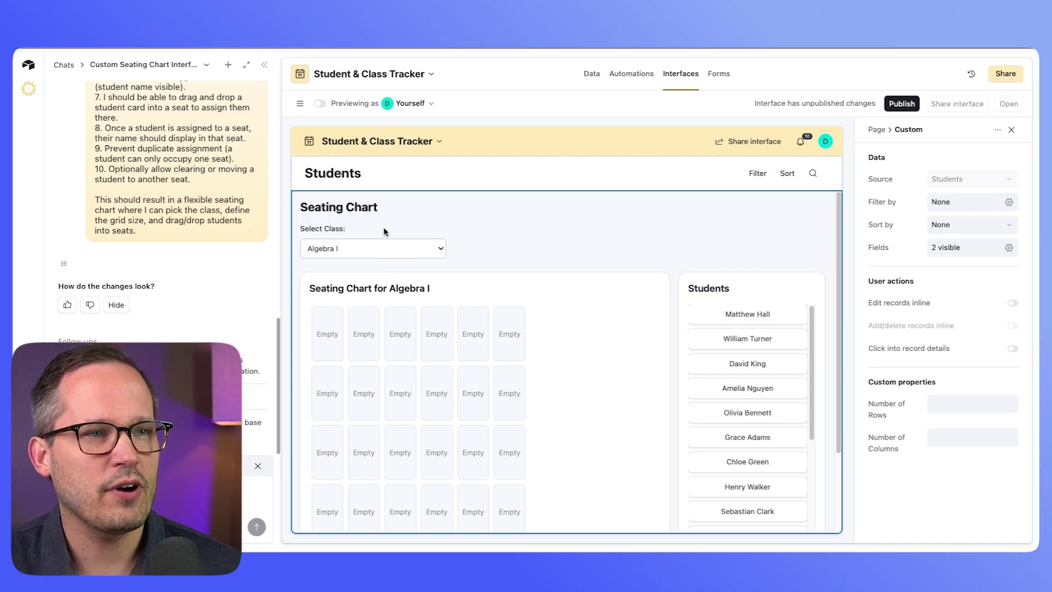
key("g")
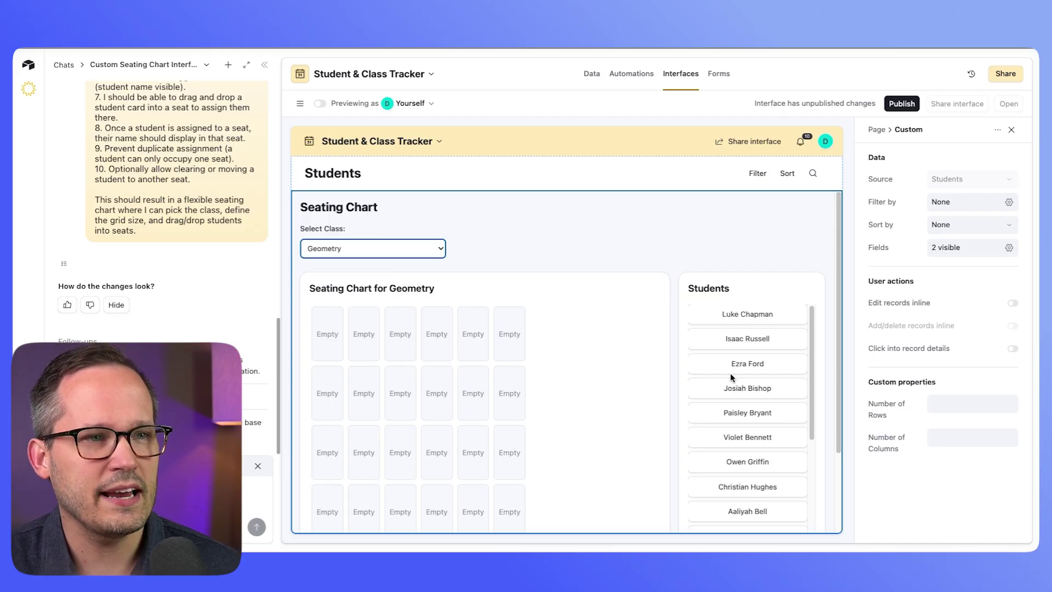
Set the Seating Chart's Number of Rows to 6 and Number of Columns to 4
left_click(937, 403)
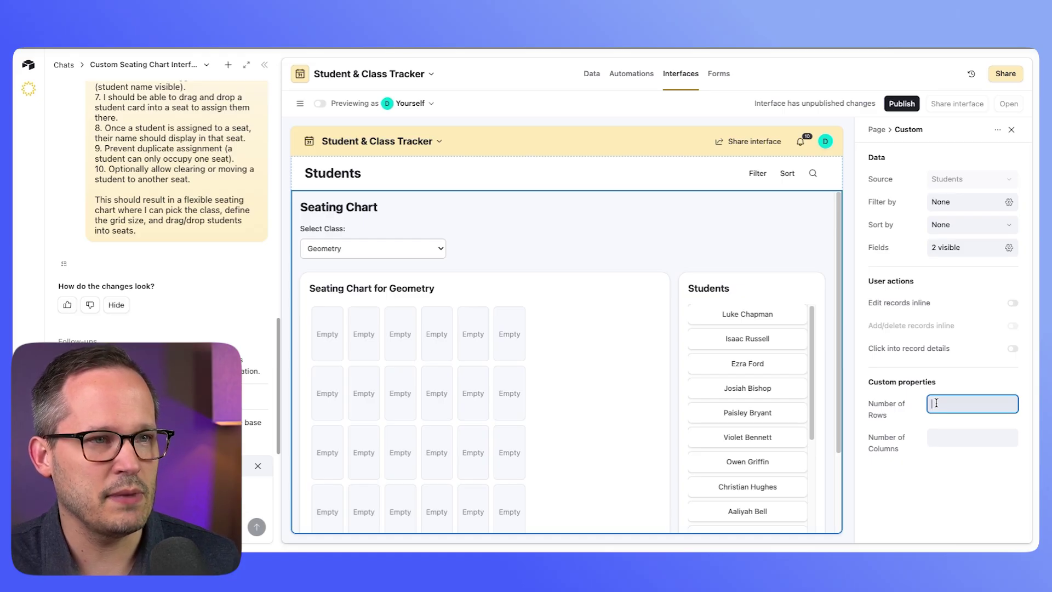
type("2")
left_click(956, 439)
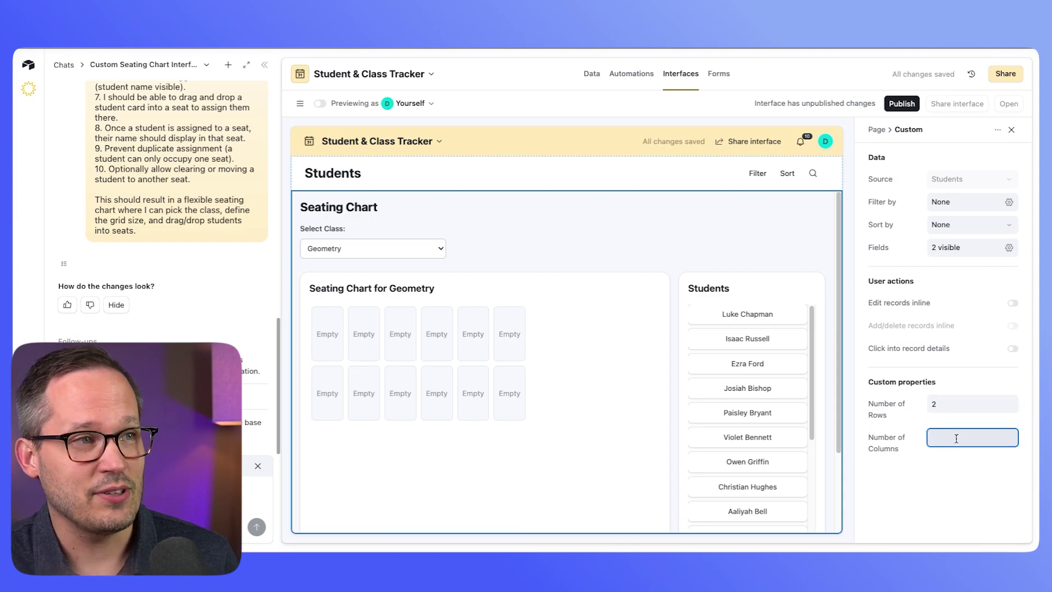
type("12")
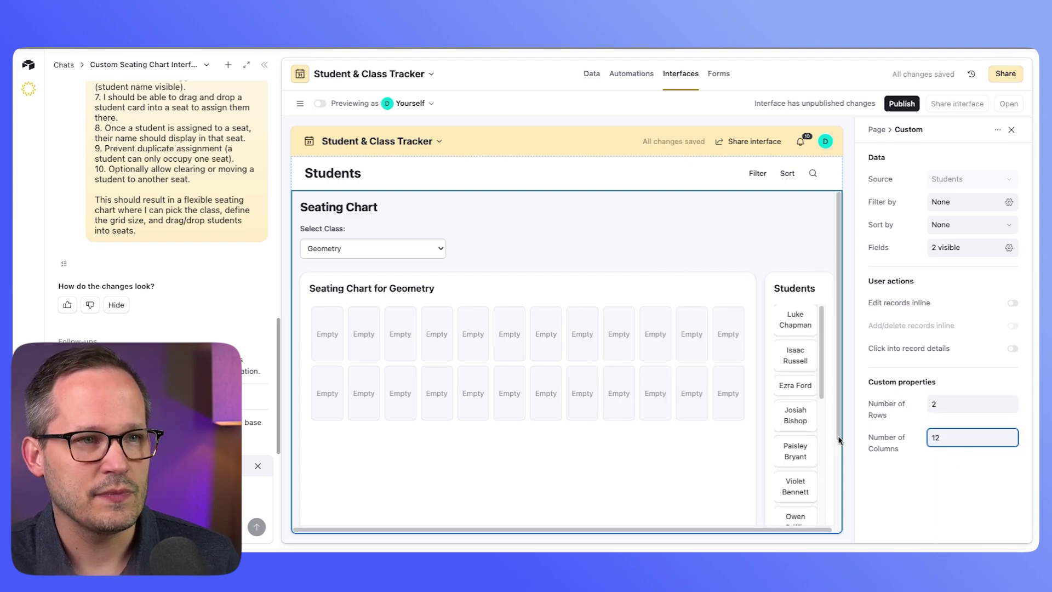
left_click(929, 405)
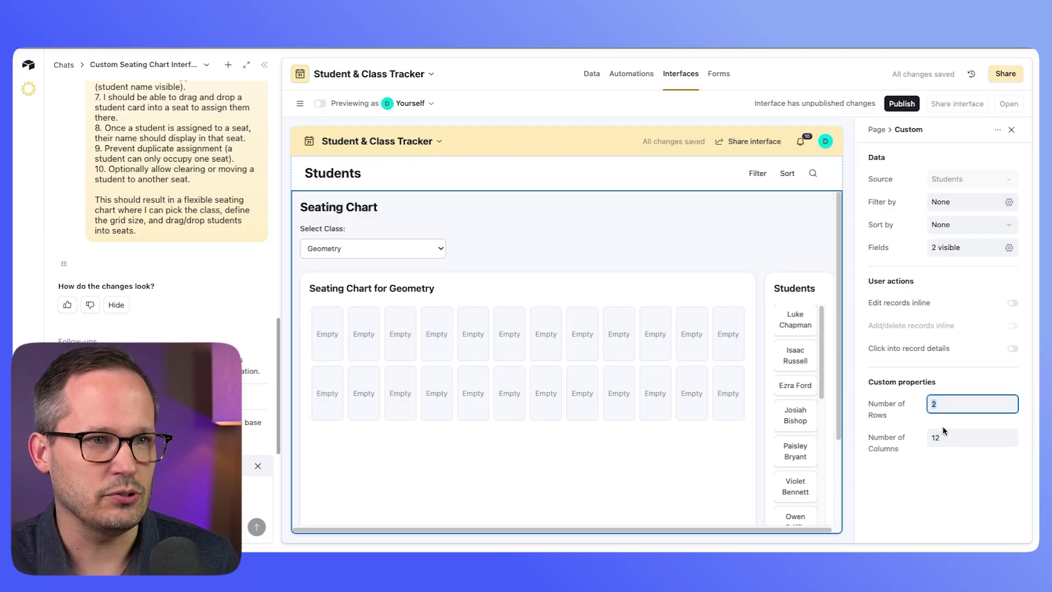
type("6")
key("Tab")
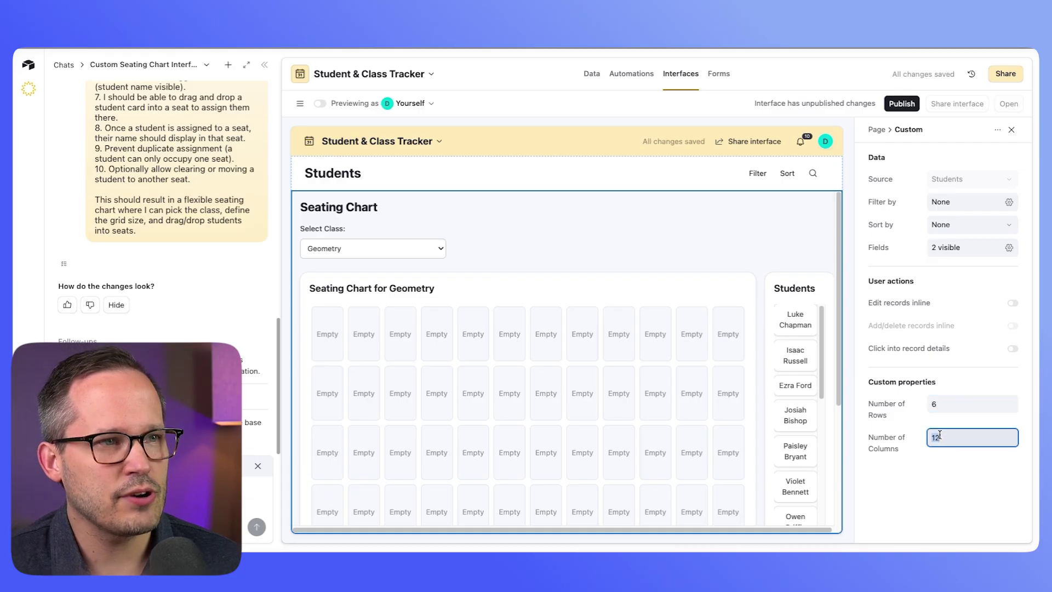
type("4")
left_click(945, 502)
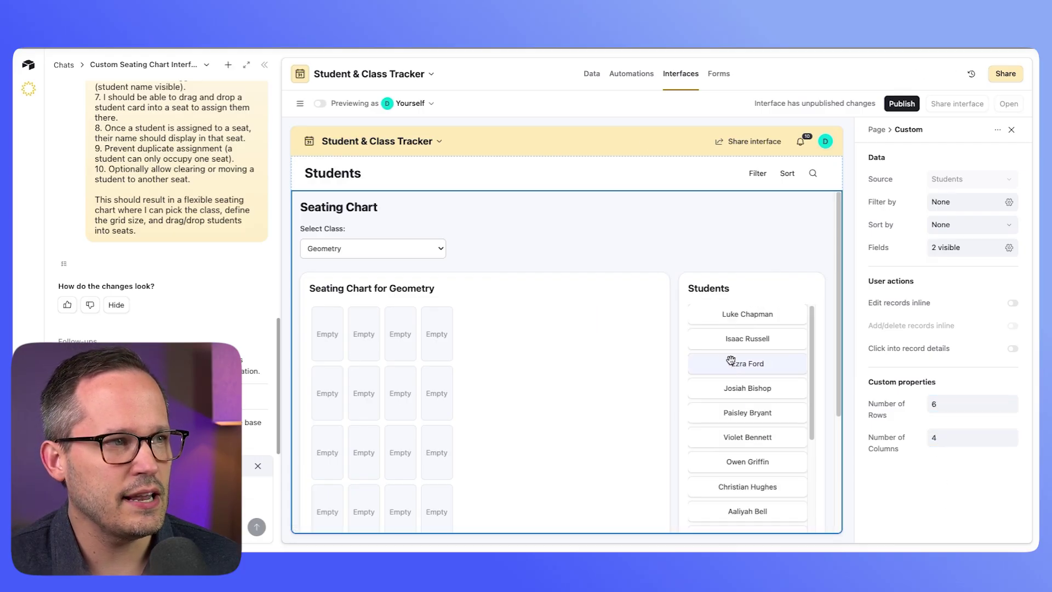
left_click_drag(734, 341, 427, 335)
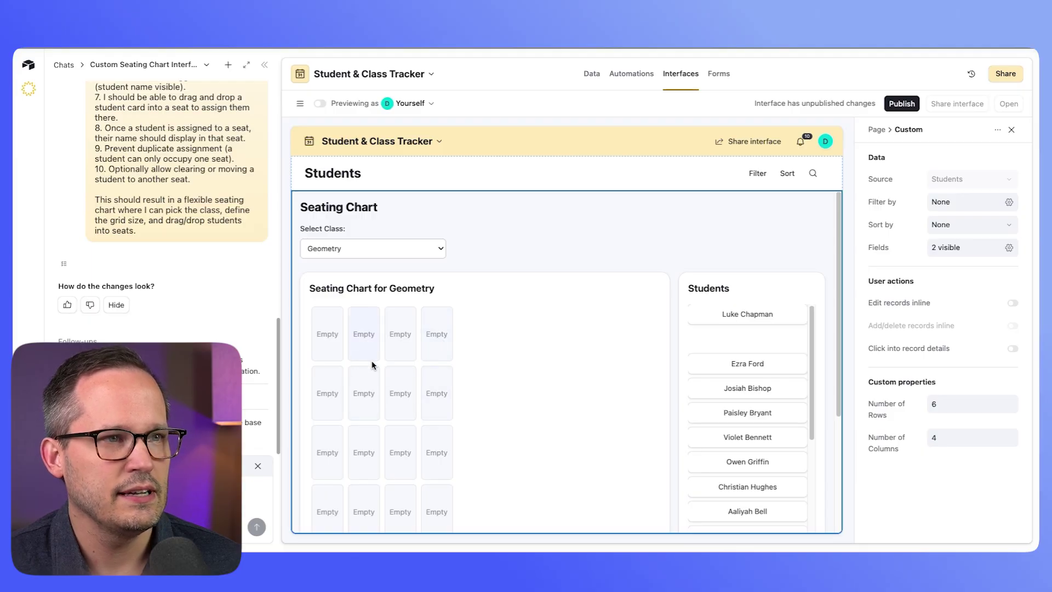
left_click_drag(372, 414, 367, 403)
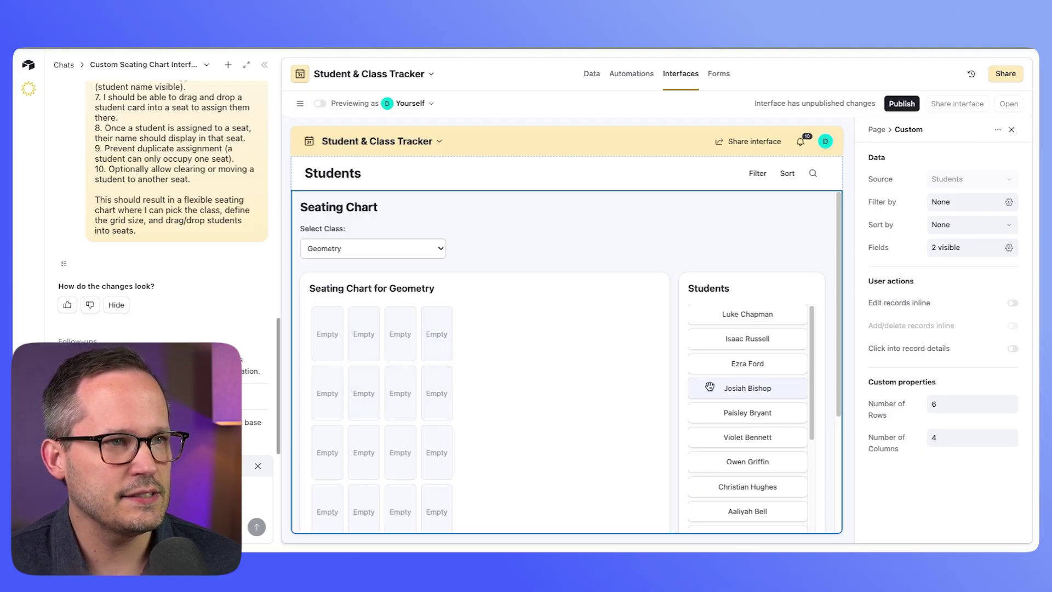
left_click_drag(751, 343, 399, 334)
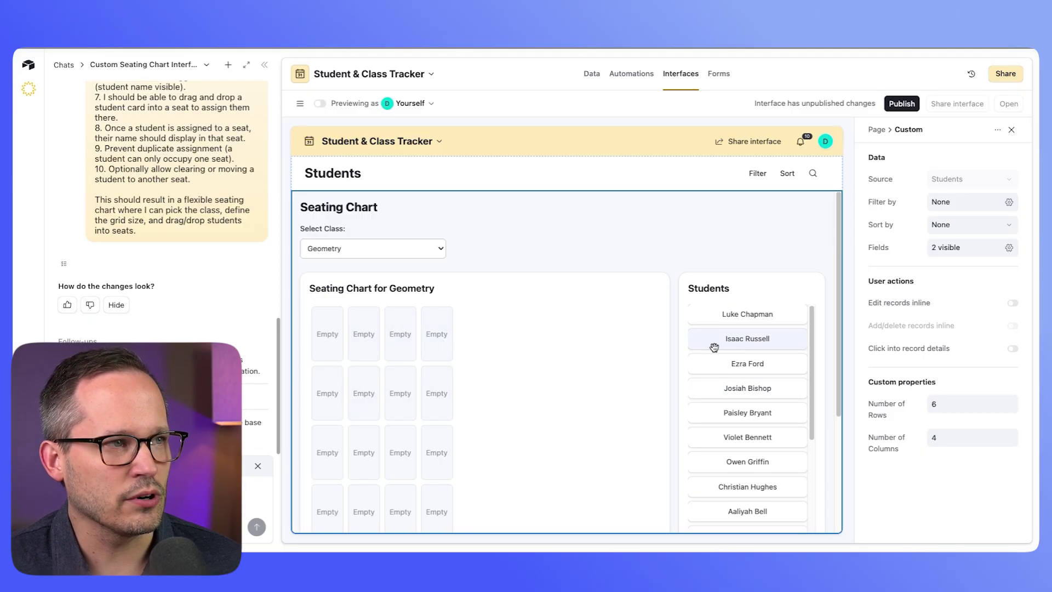
left_click_drag(758, 312, 400, 334)
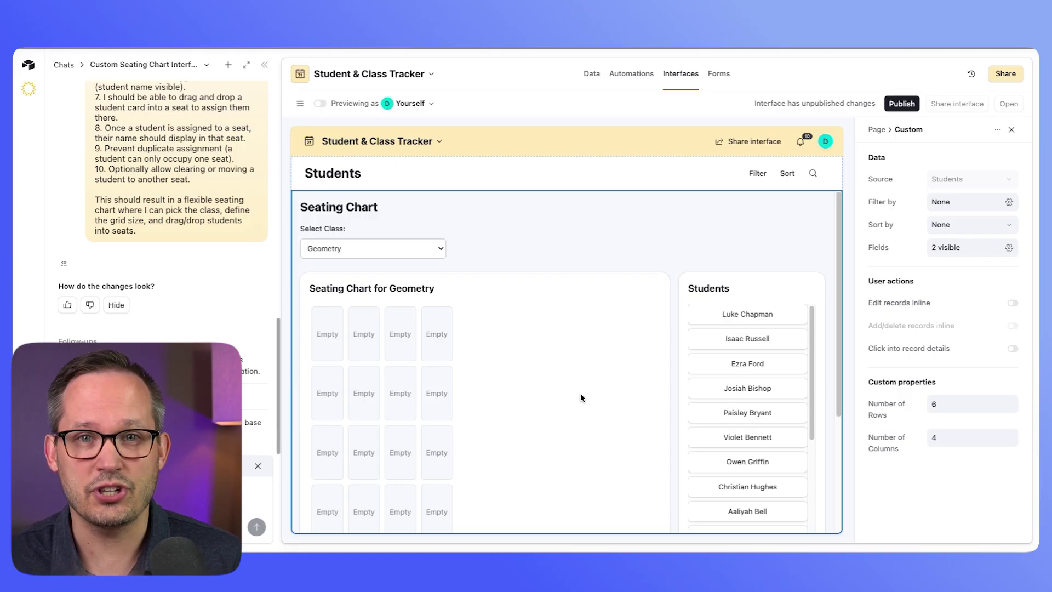
key("ctrl+v")
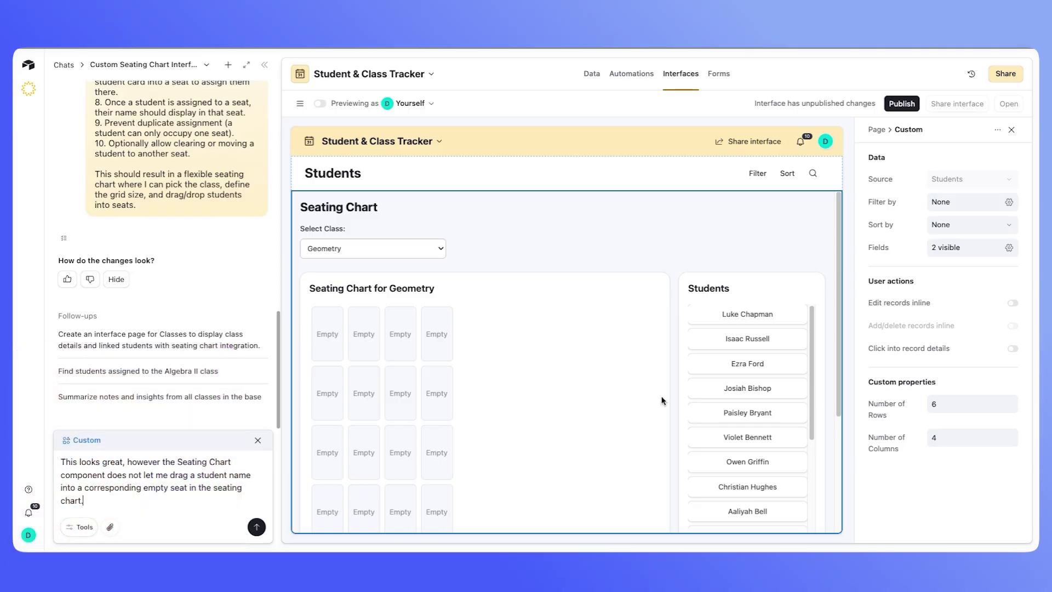
Send Omni the drag-and-drop bug report, then retry dragging a student card into an empty seat
left_click(256, 527)
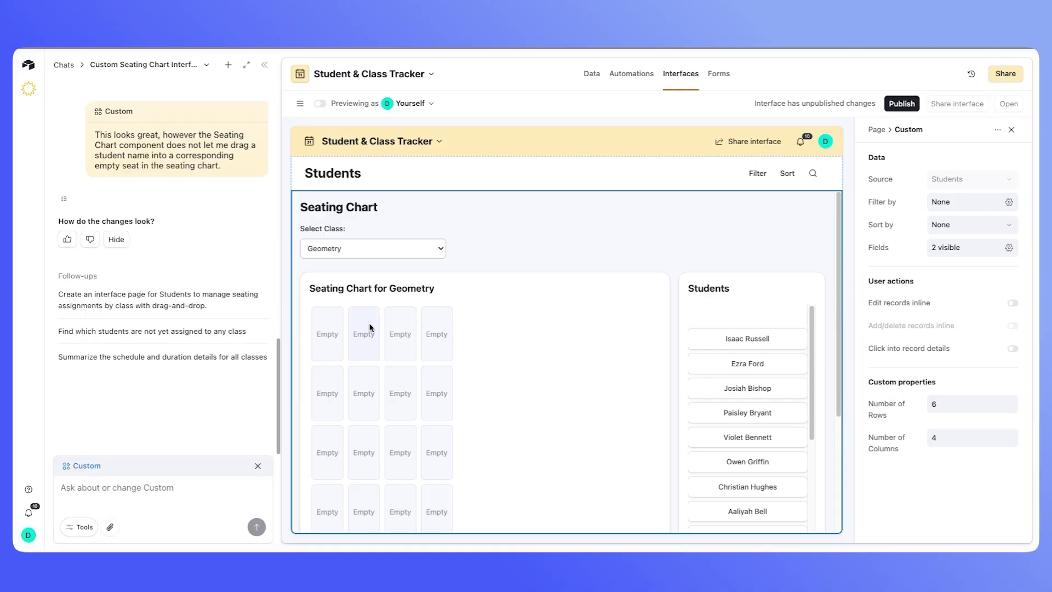
left_click_drag(694, 343, 400, 392)
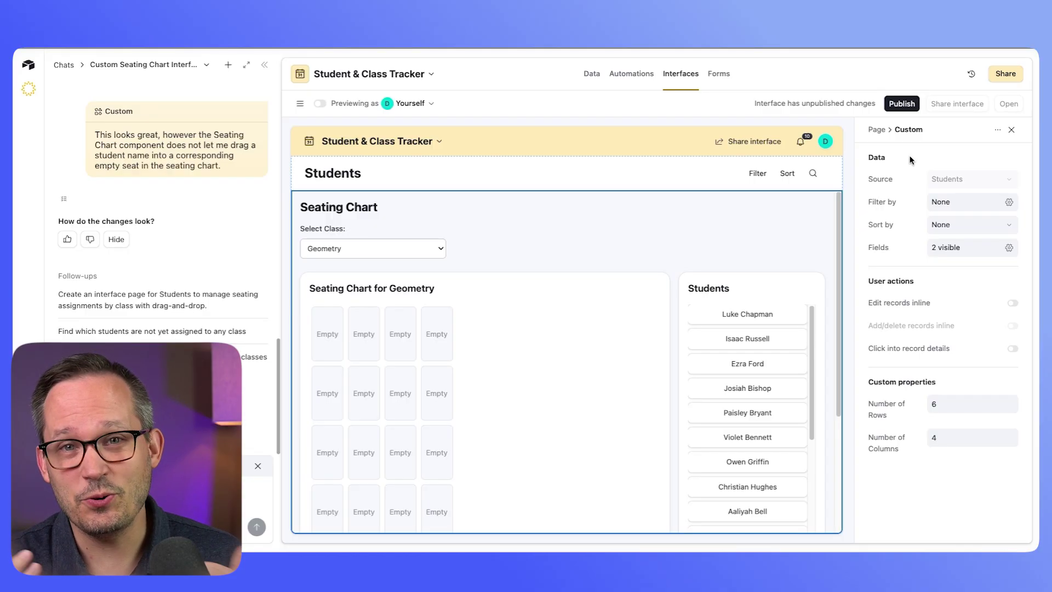
left_click(999, 132)
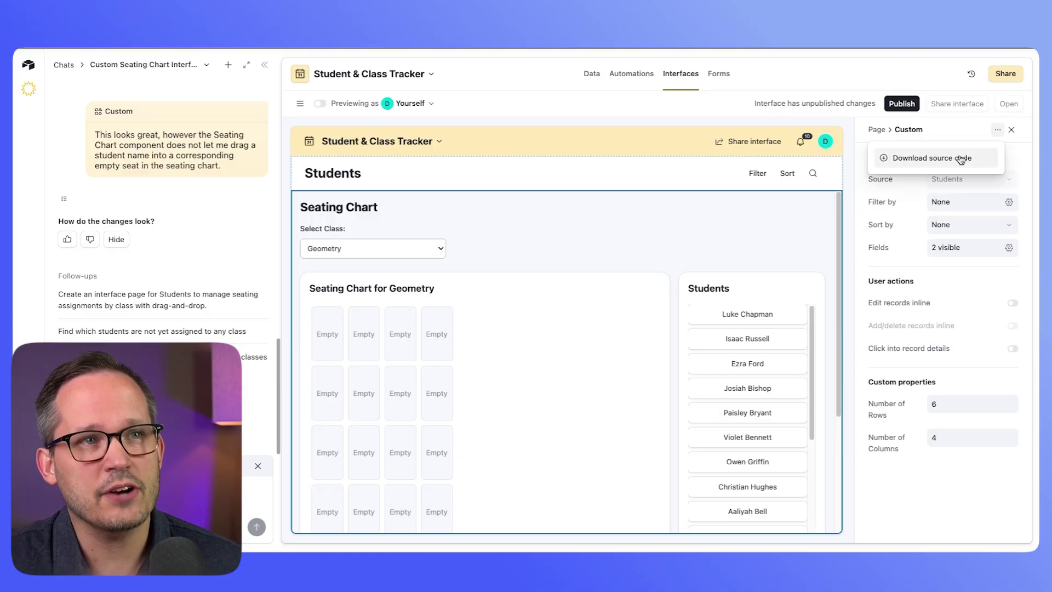
left_click(1014, 159)
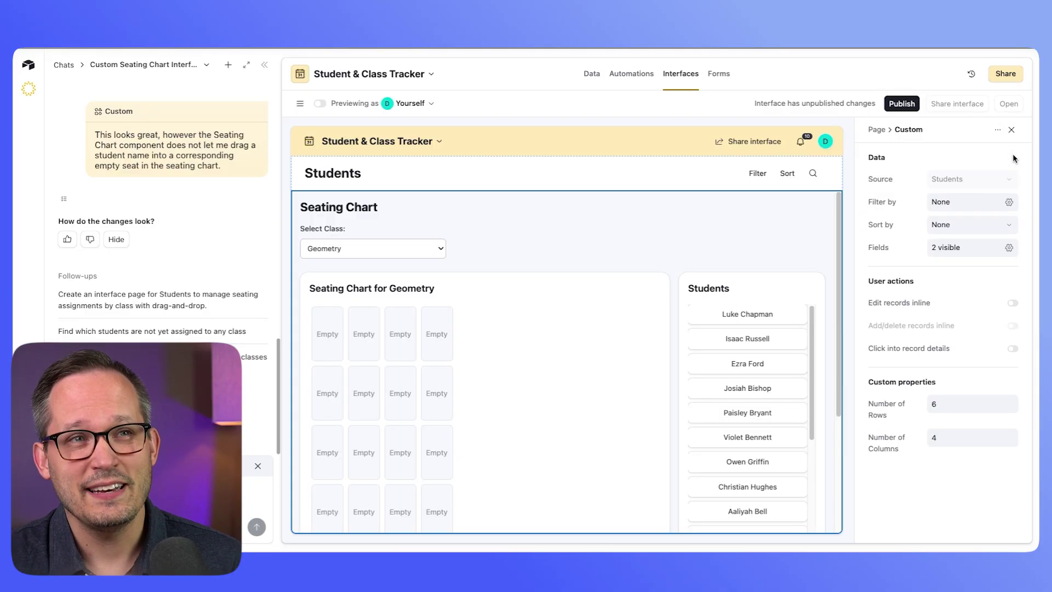